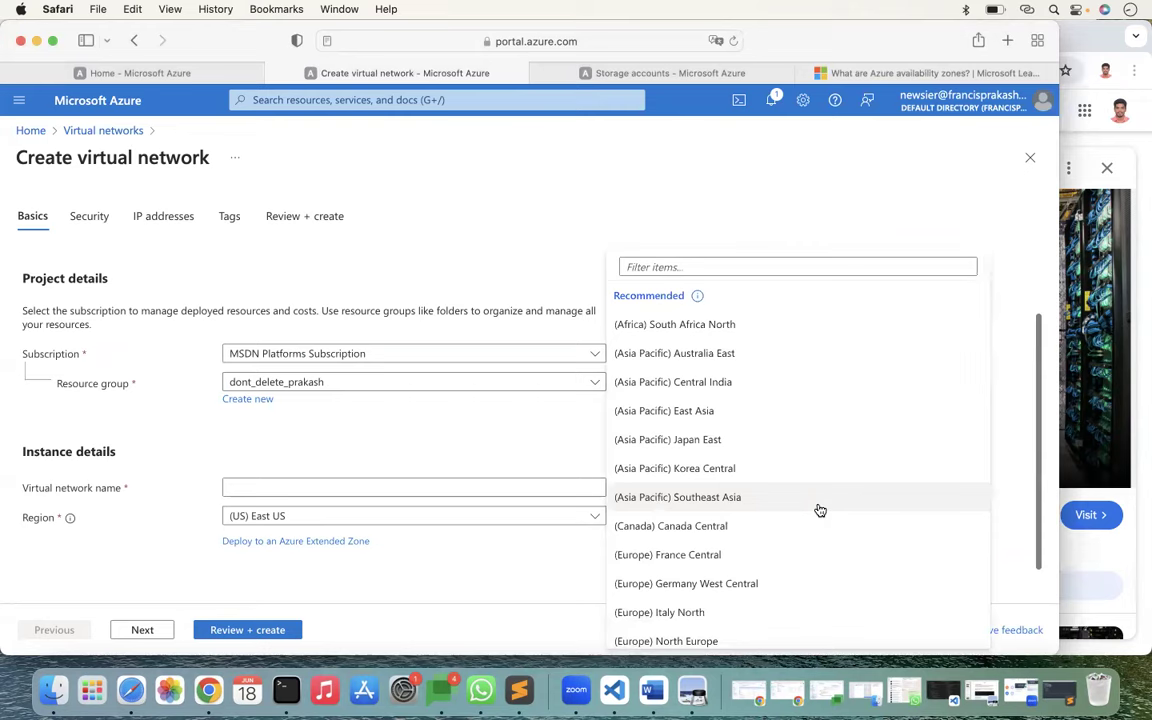
Step: Switch to the Sublime Text notes and highlight the HA, Space, Security and Connectivity drawbacks, followed by the S4N data center list
scroll(820, 510, "down", 1)
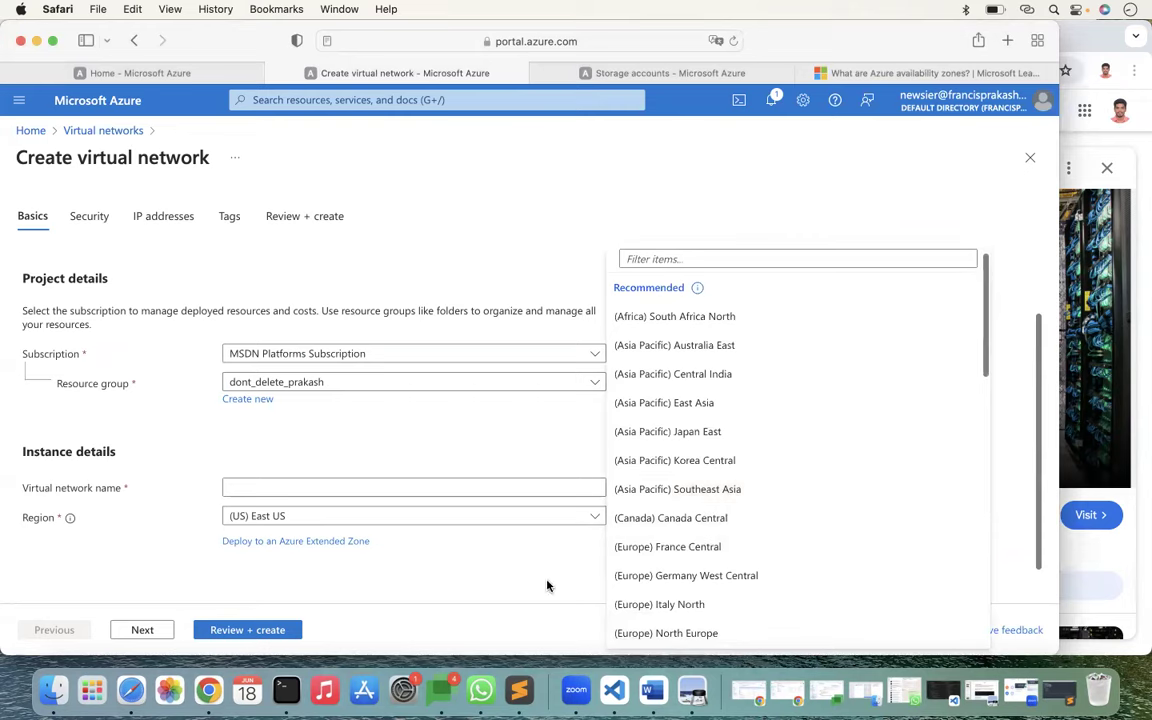
left_click(519, 683)
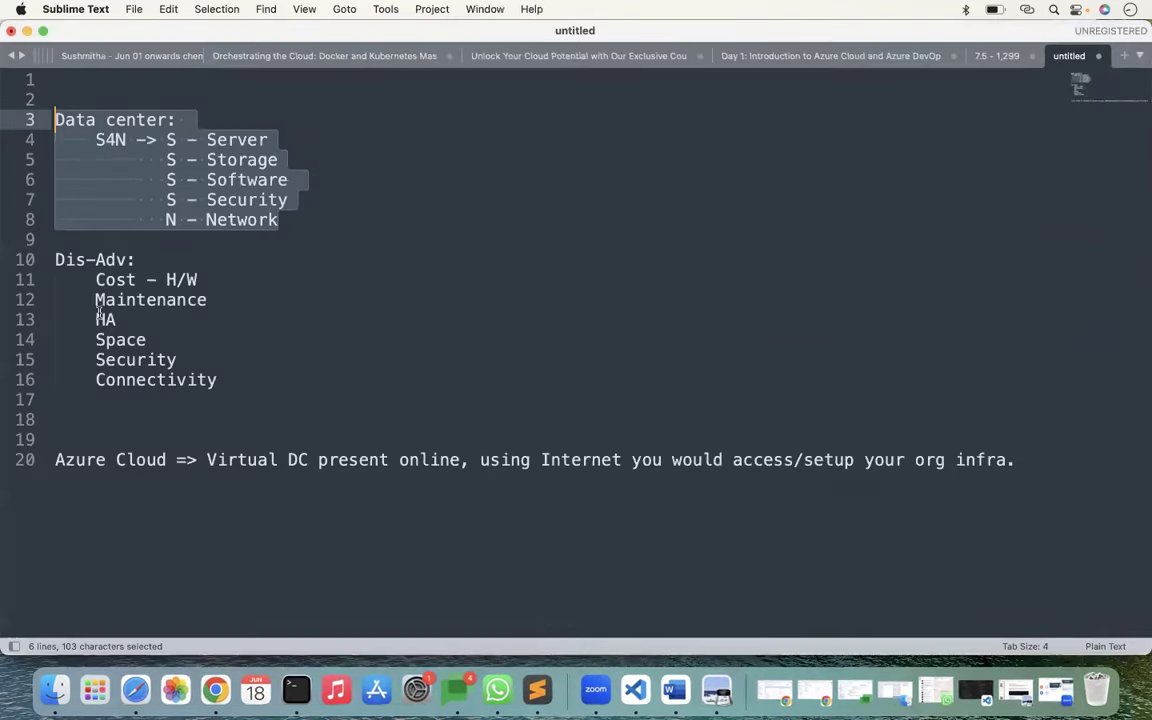
double_click(100, 319)
double_click(125, 343)
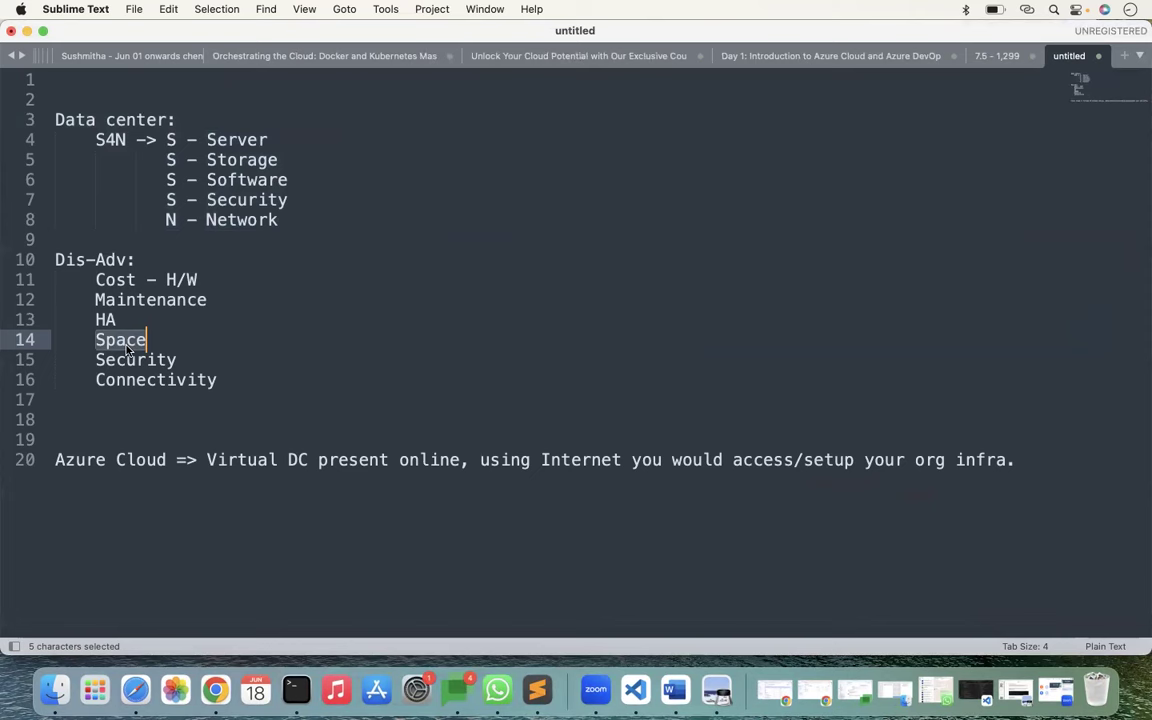
double_click(130, 361)
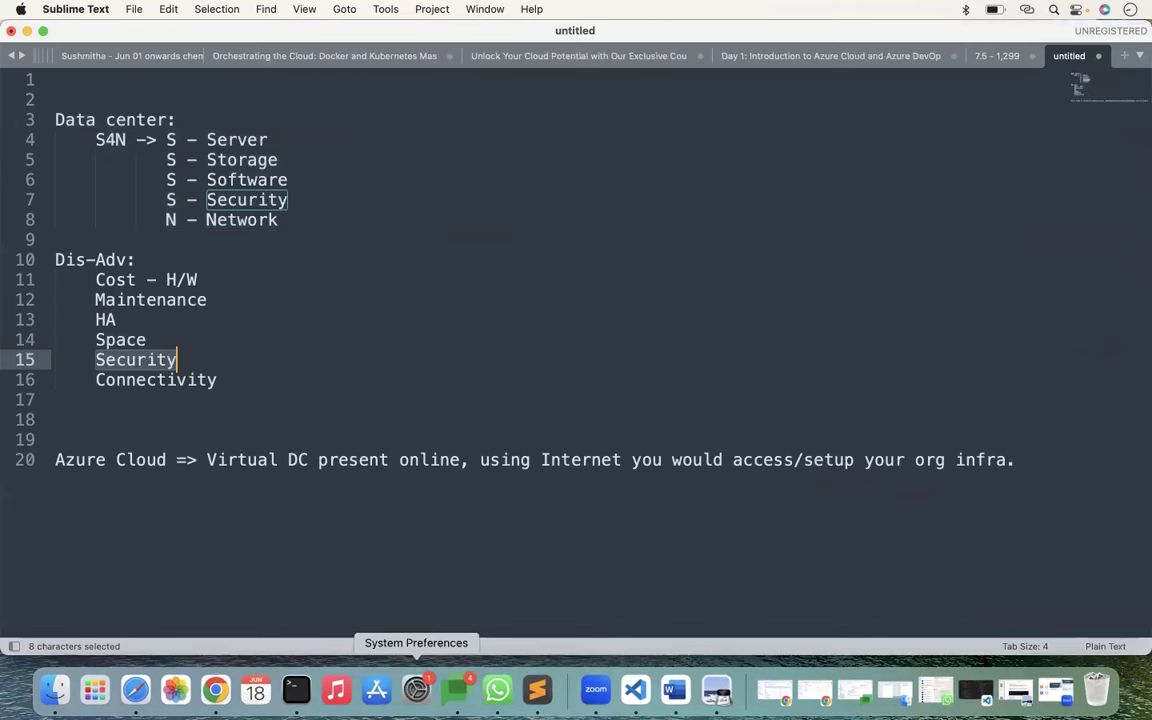
left_click(526, 256)
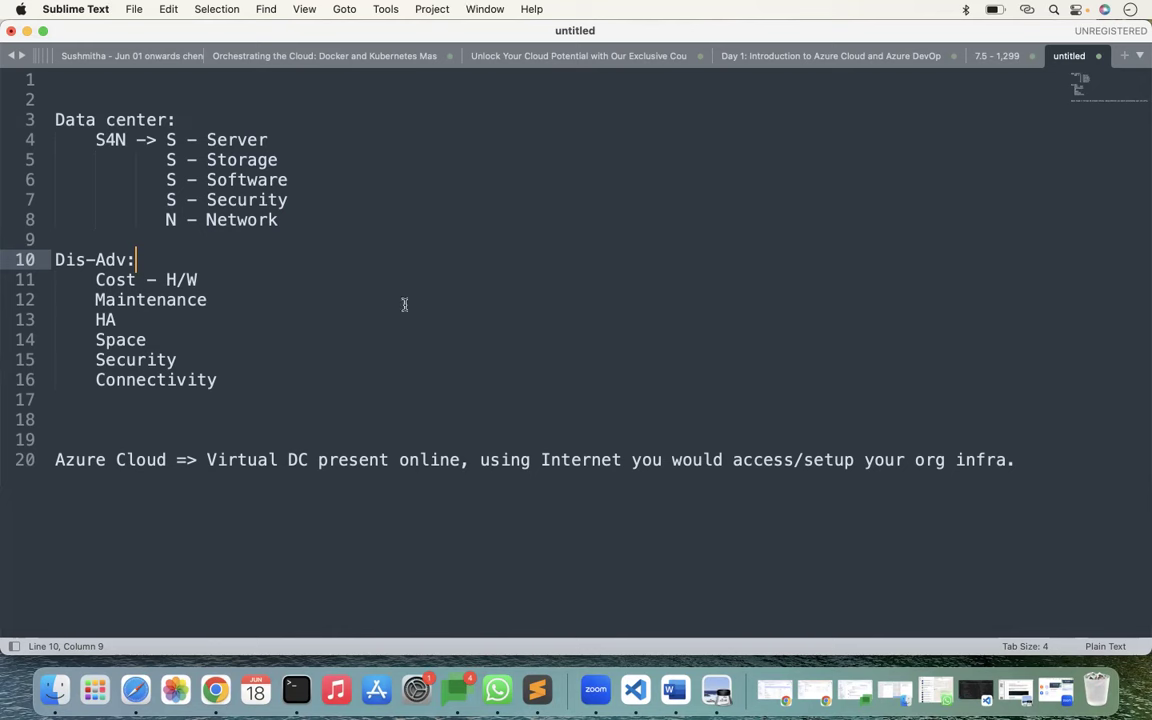
left_click_drag(273, 386, 122, 362)
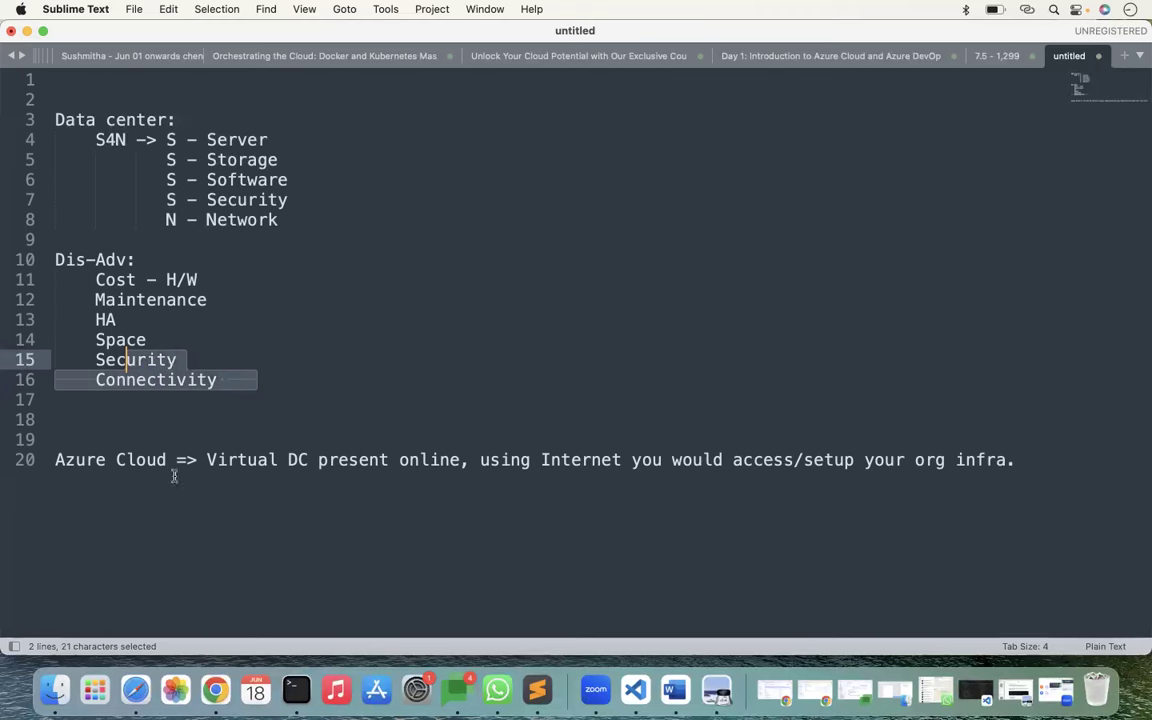
left_click_drag(290, 236, 96, 140)
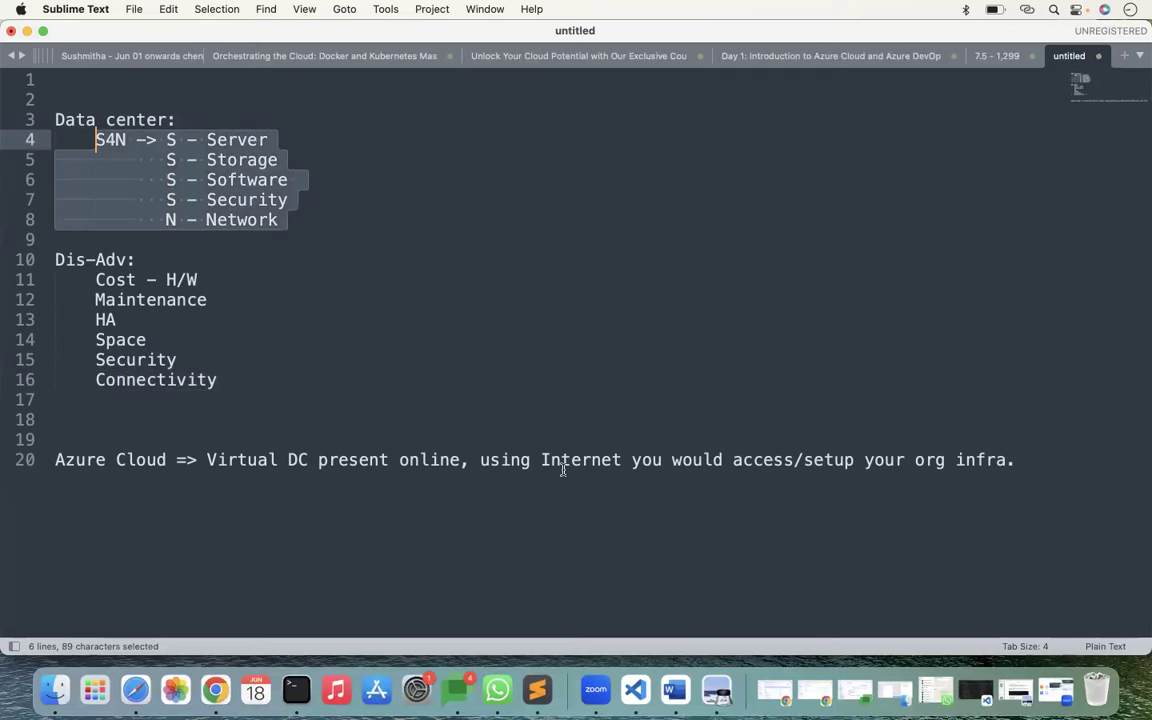
Step: Look at the Day 1 to Day 5 course outline and return to the untitled data center notes
left_click(134, 692)
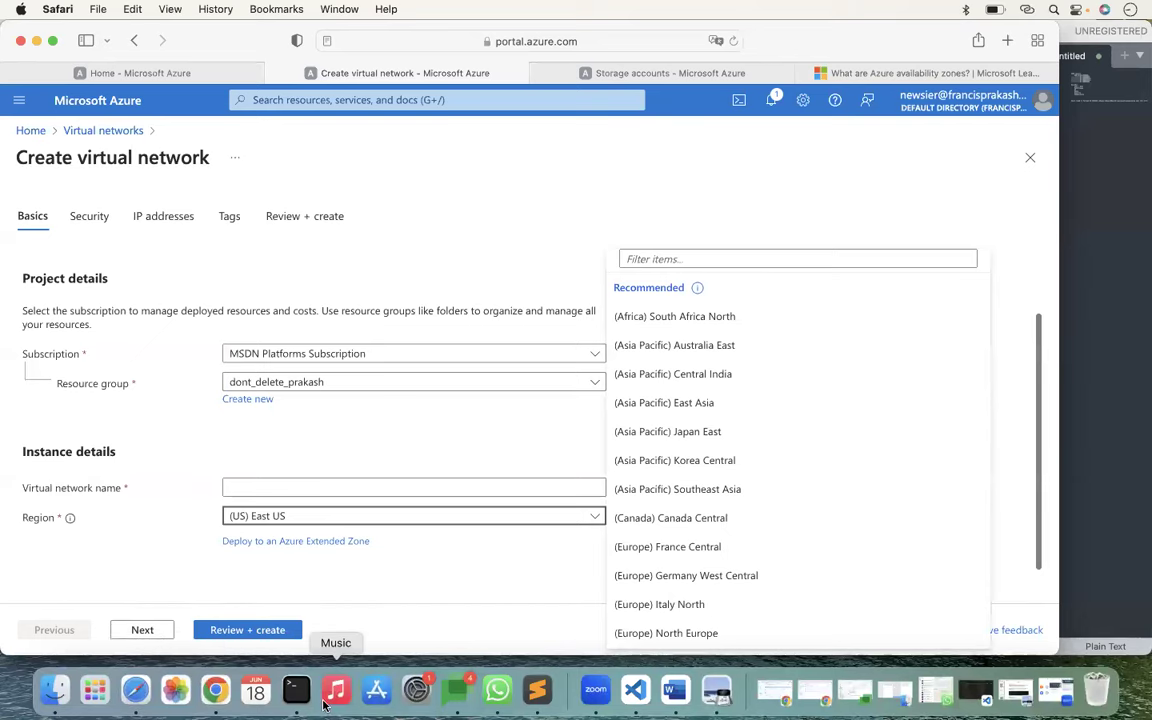
left_click(536, 690)
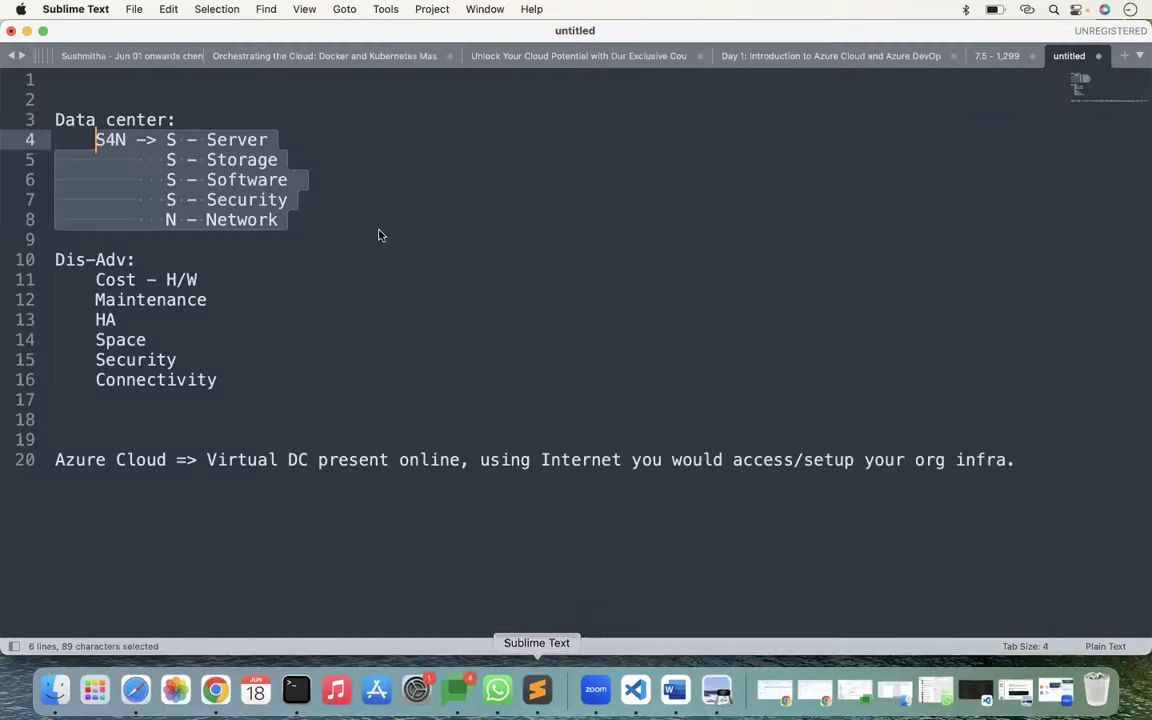
left_click(852, 65)
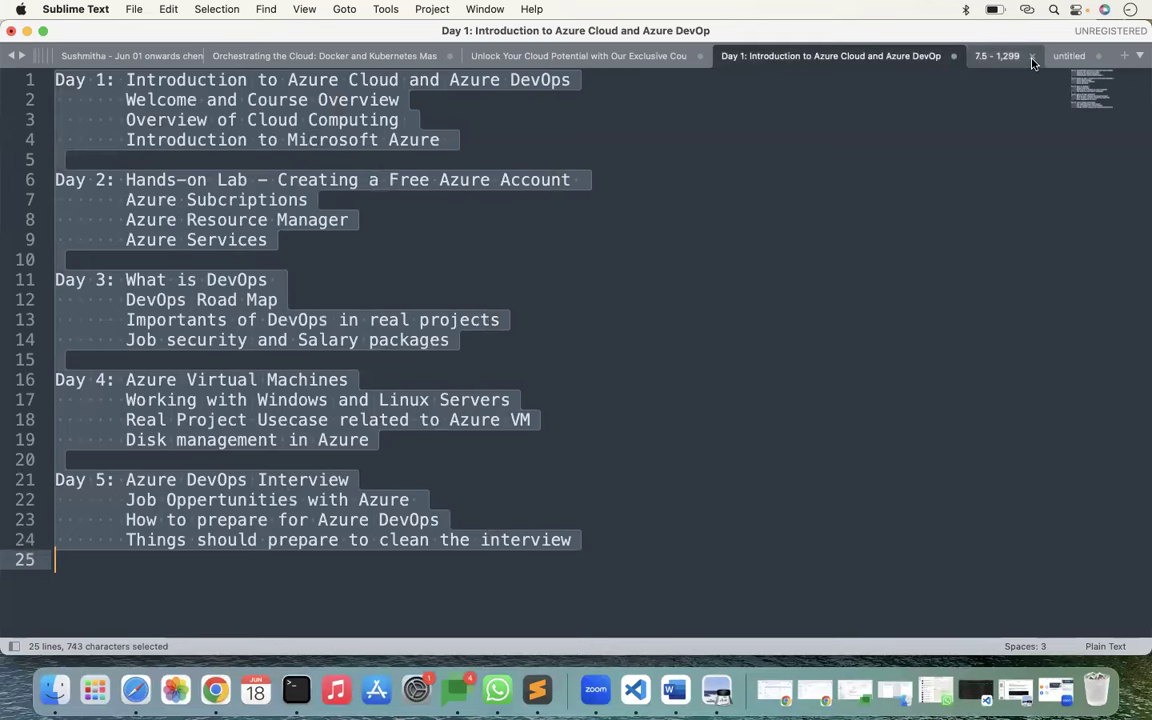
left_click(1068, 56)
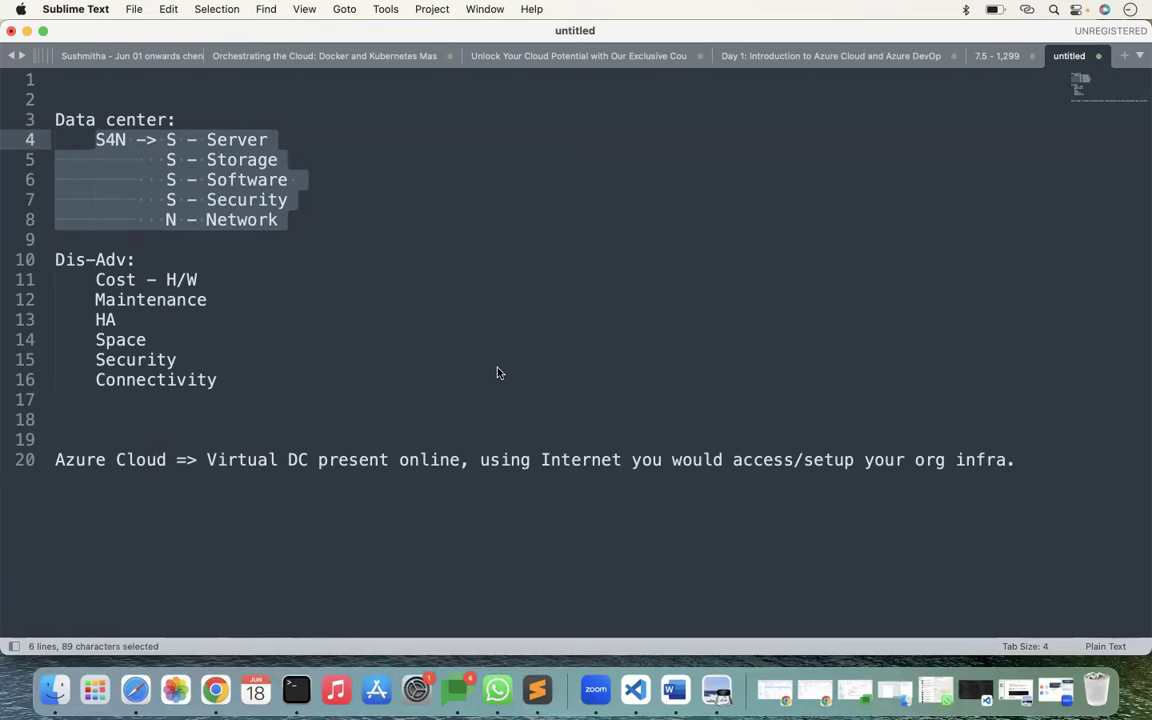
Step: Switch to Safari and close the open Region list in the virtual network form without choosing a region
left_click(135, 688)
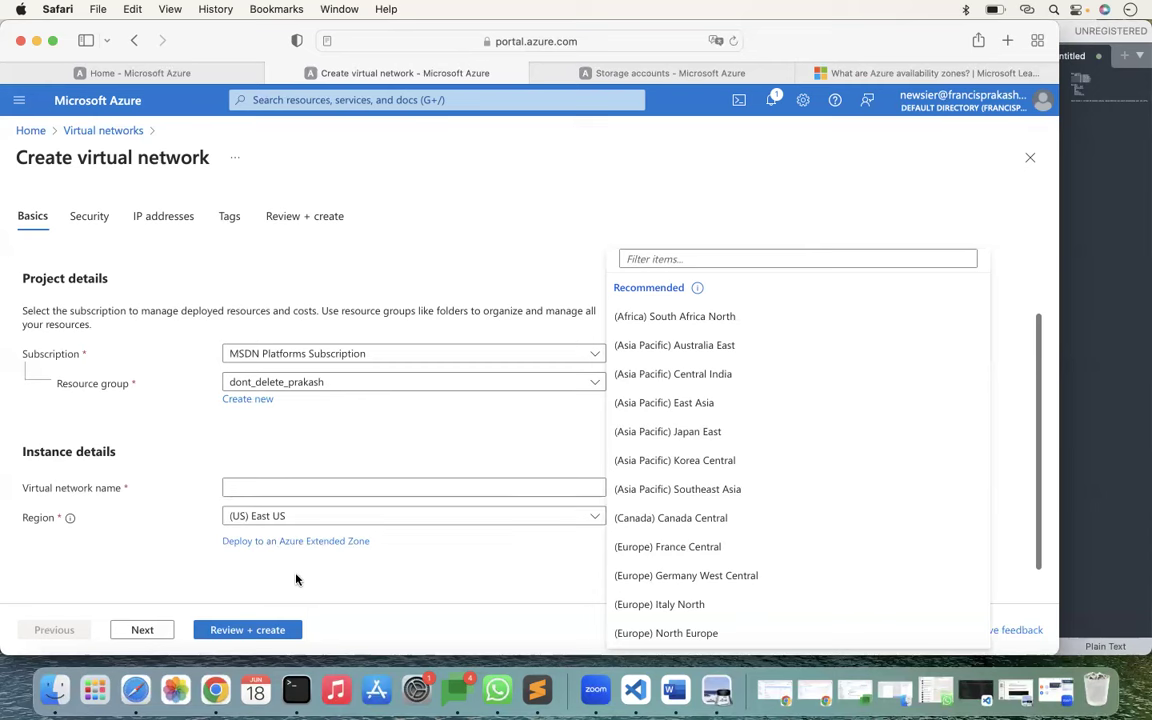
left_click(298, 578)
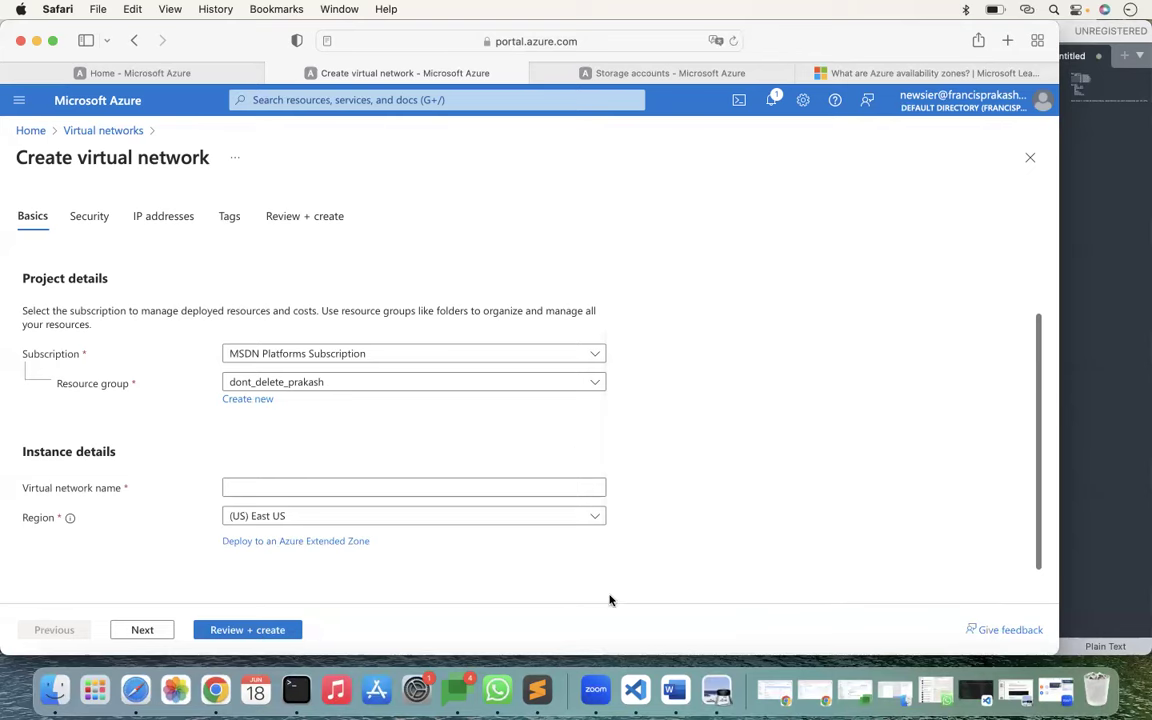
Step: Switch to the course outline in Sublime Text and highlight the Day 4 Azure Virtual Machines topics
left_click(537, 690)
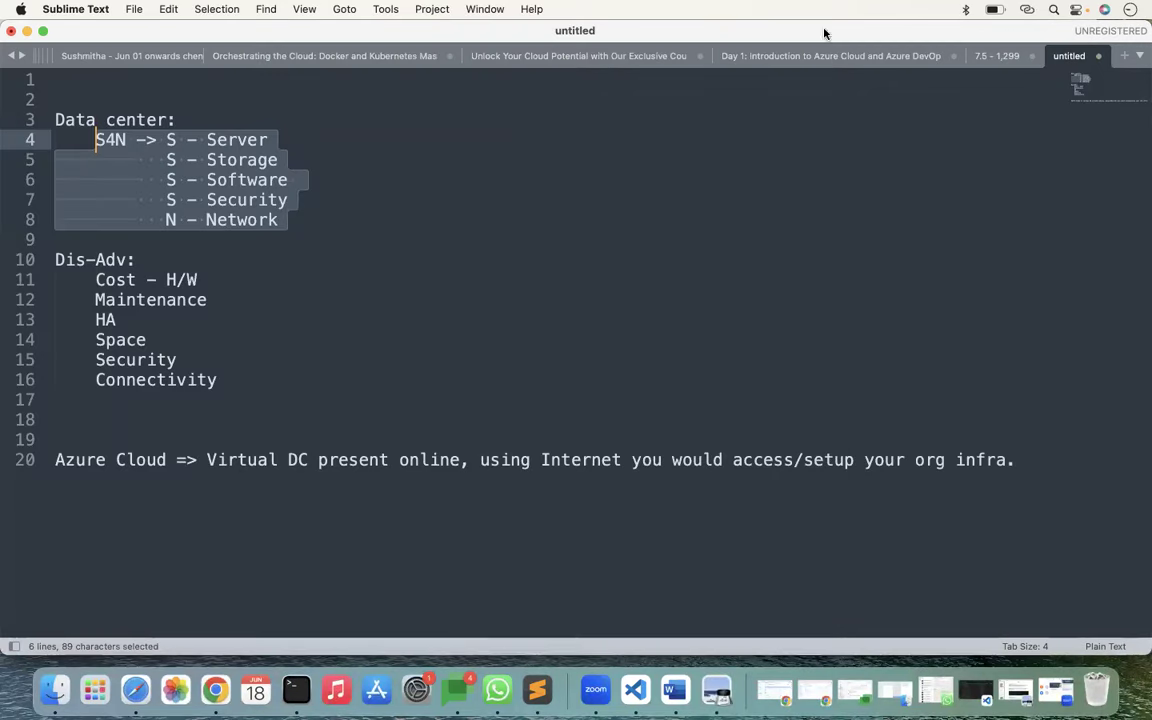
left_click(760, 55)
left_click(267, 218)
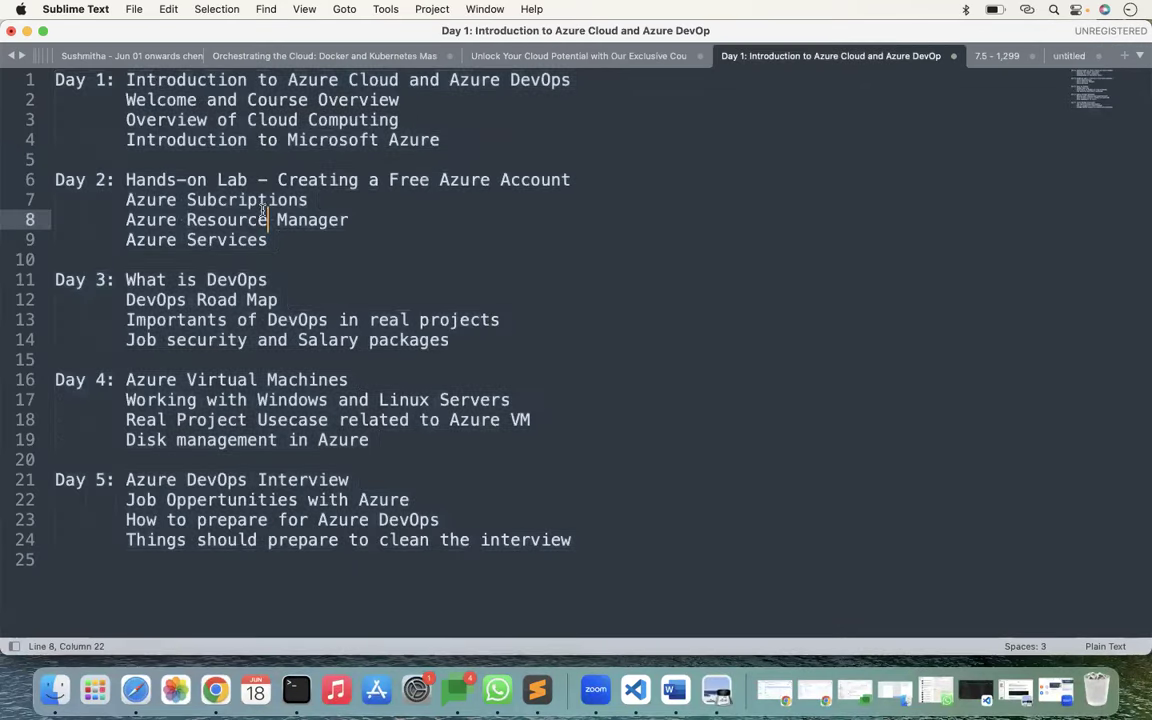
left_click_drag(58, 379, 370, 432)
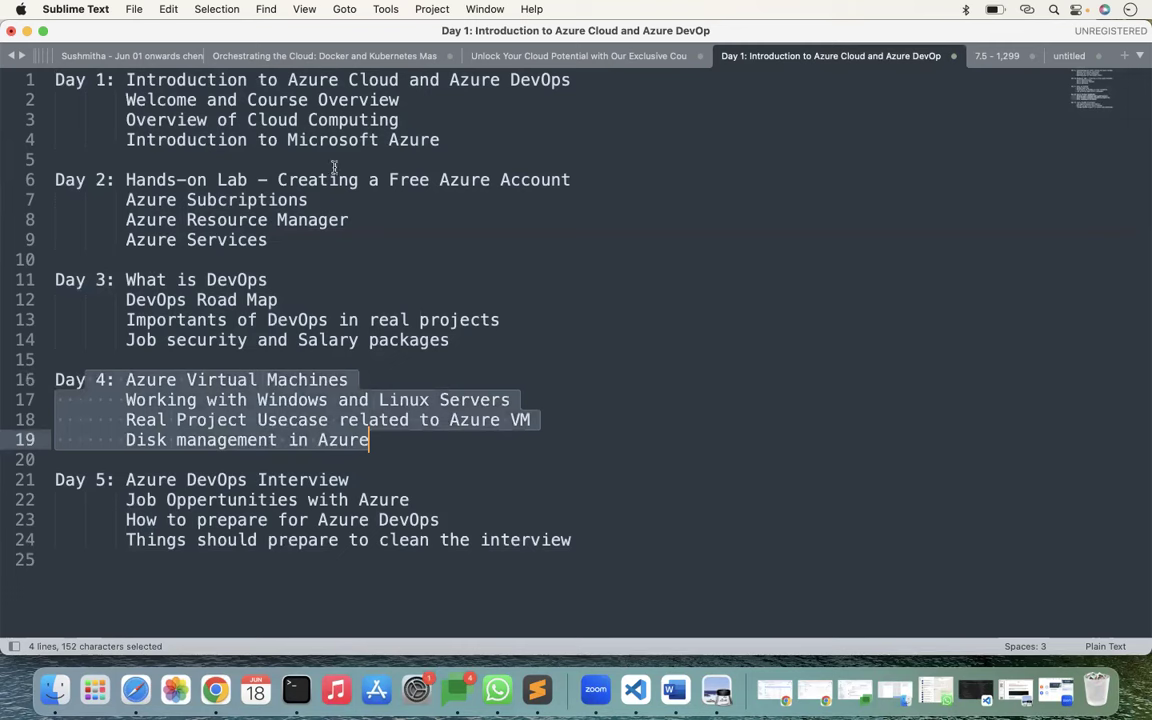
Step: Minimize Sublime Text, leave the virtual network form for the Azure home page, and close the other browser tabs
left_click(27, 32)
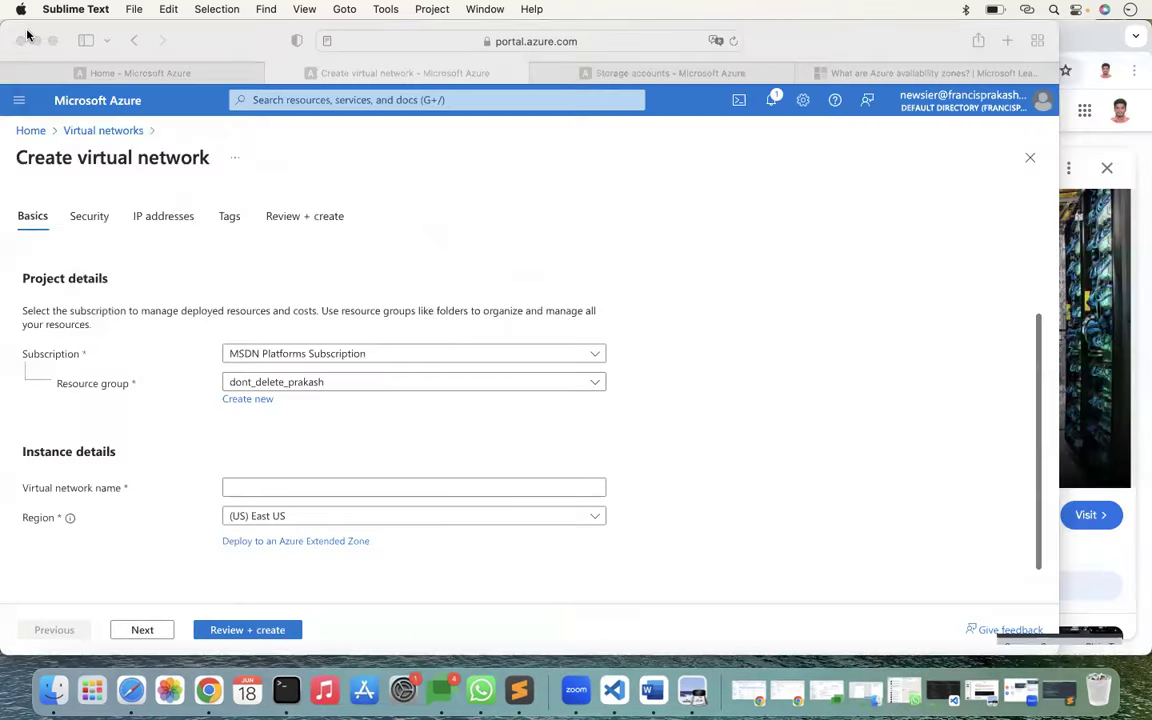
left_click(38, 131)
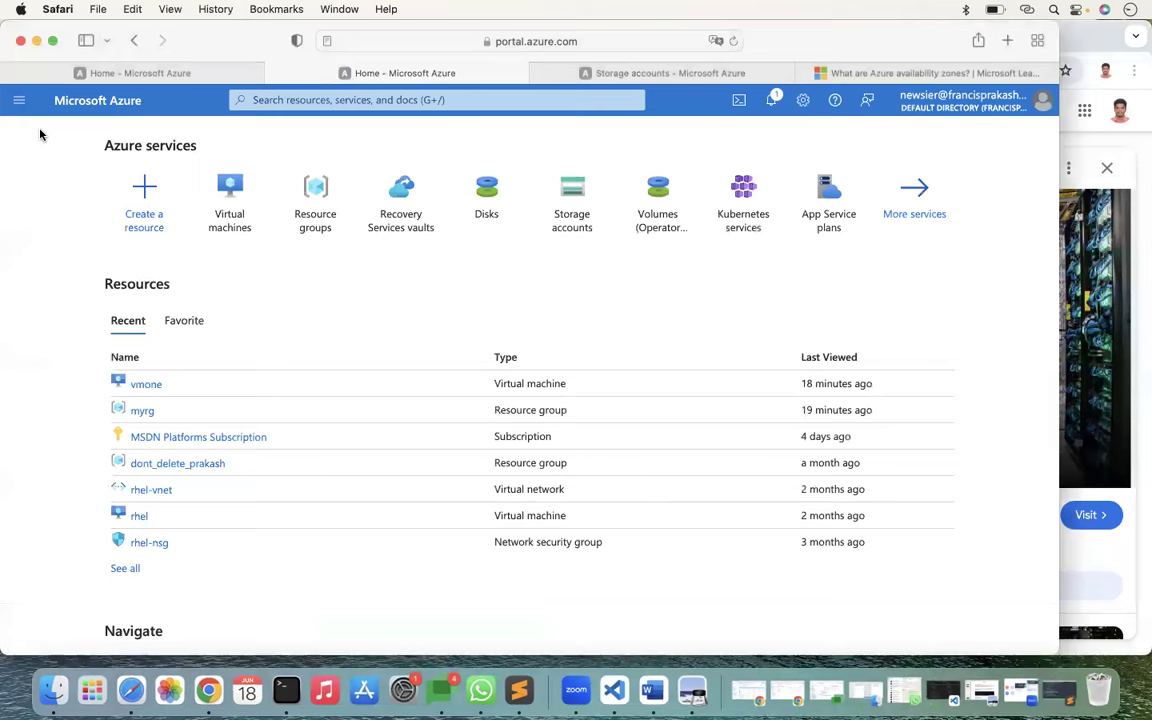
left_click(539, 73)
left_click(539, 73)
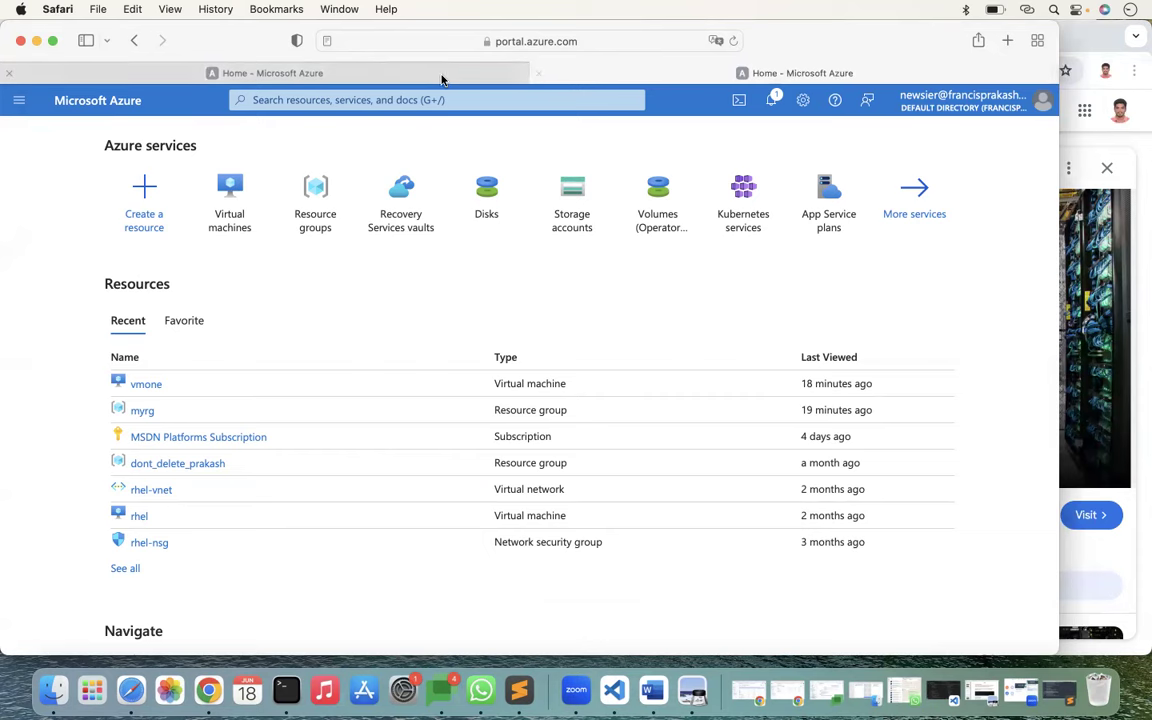
left_click(8, 74)
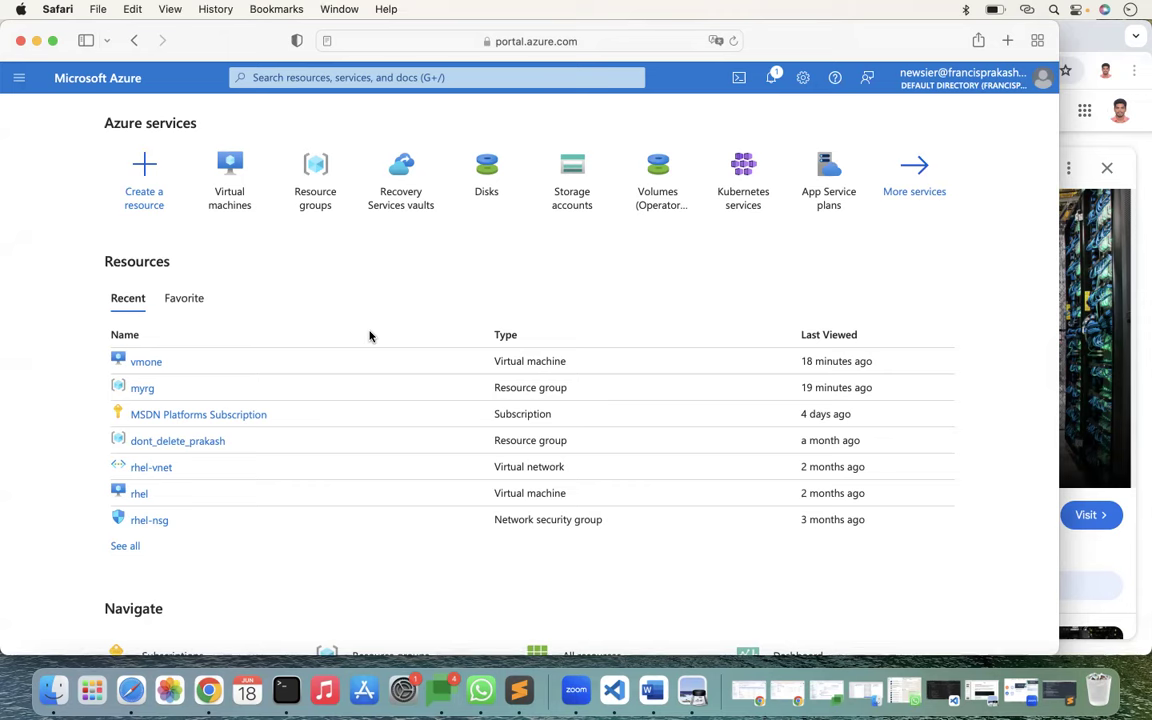
Step: Search the portal for "cos", open Cost Management, and dismiss its scope selection notice
left_click(337, 78)
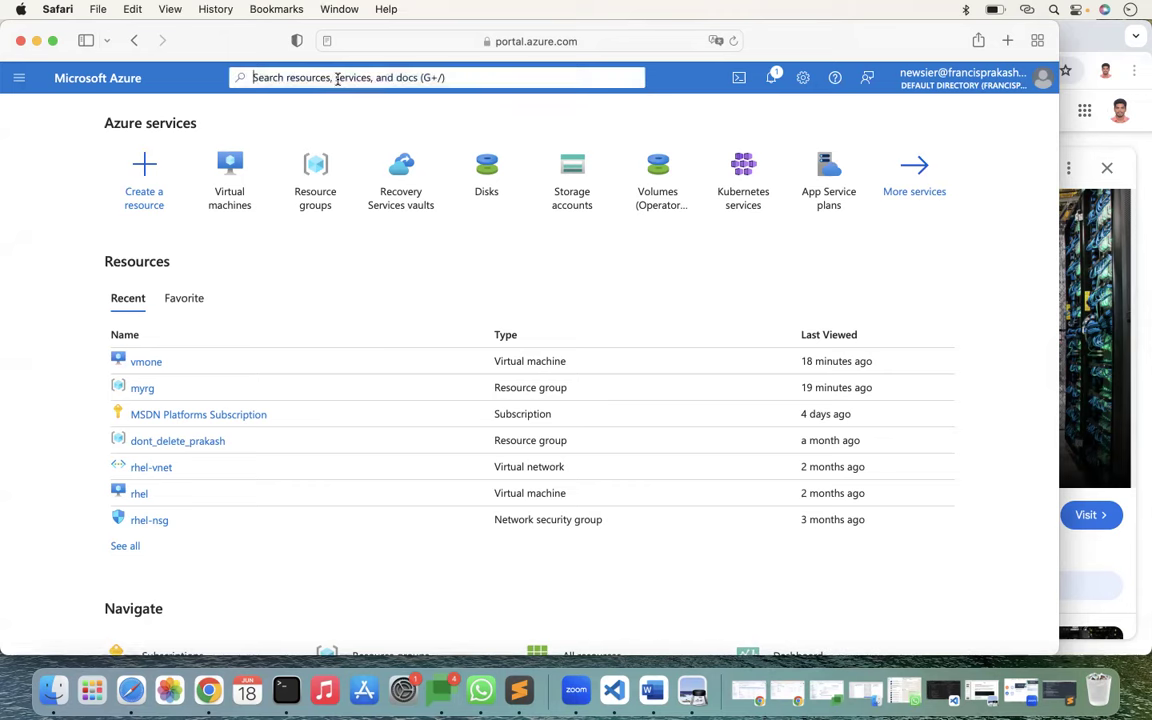
type("os")
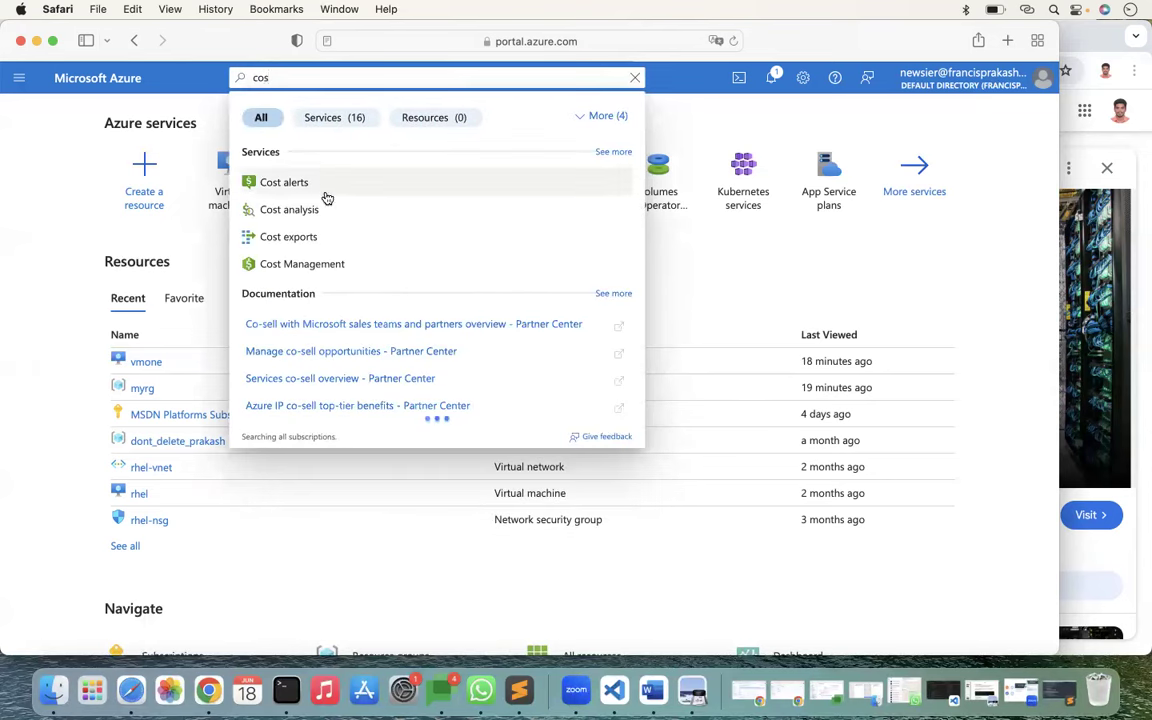
left_click(309, 265)
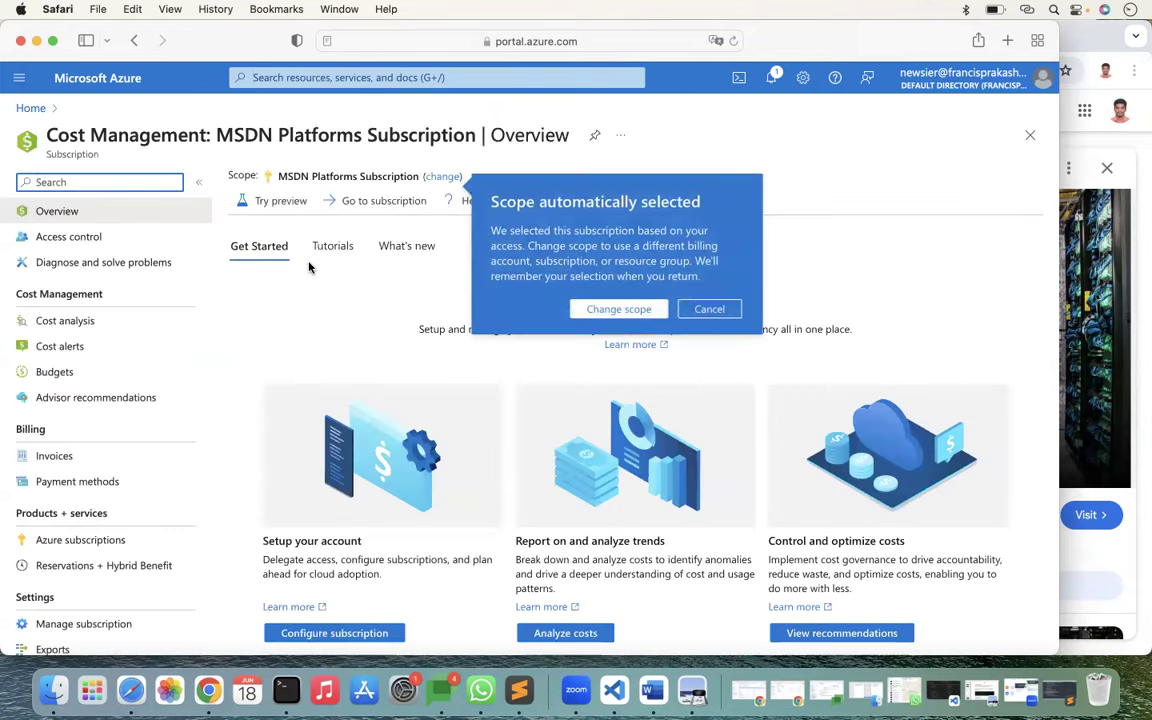
left_click(709, 309)
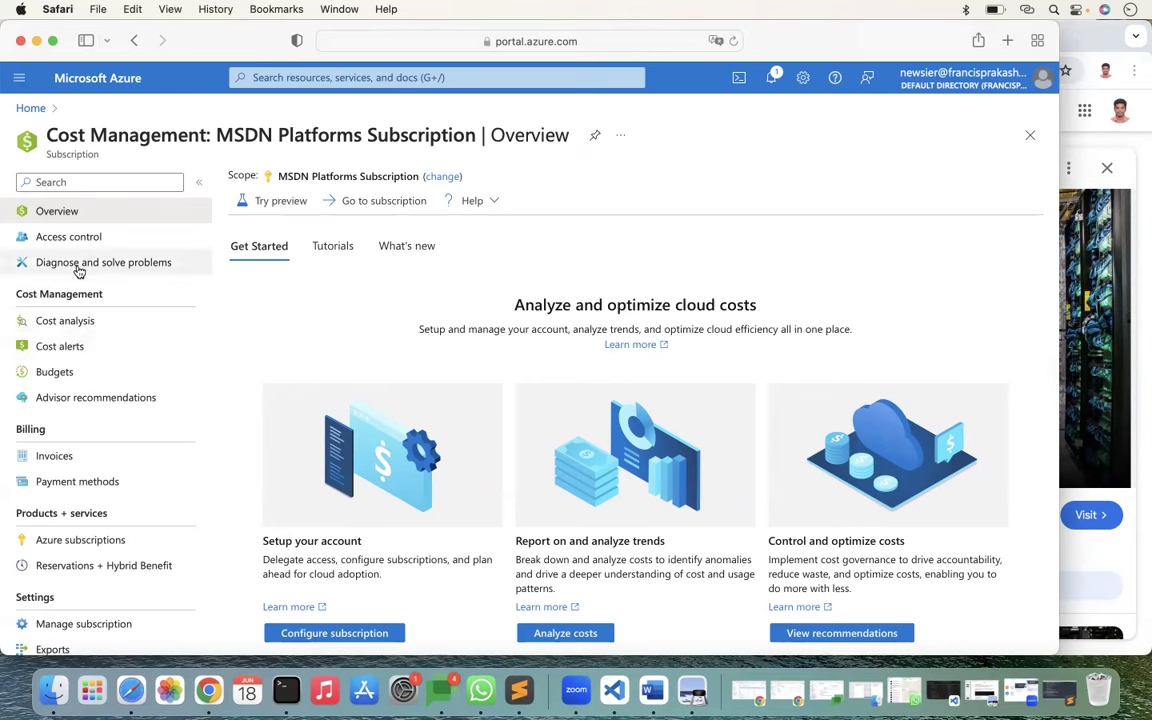
Step: Look through the Cost analysis views for the subscription and return to the Azure home page
left_click(93, 324)
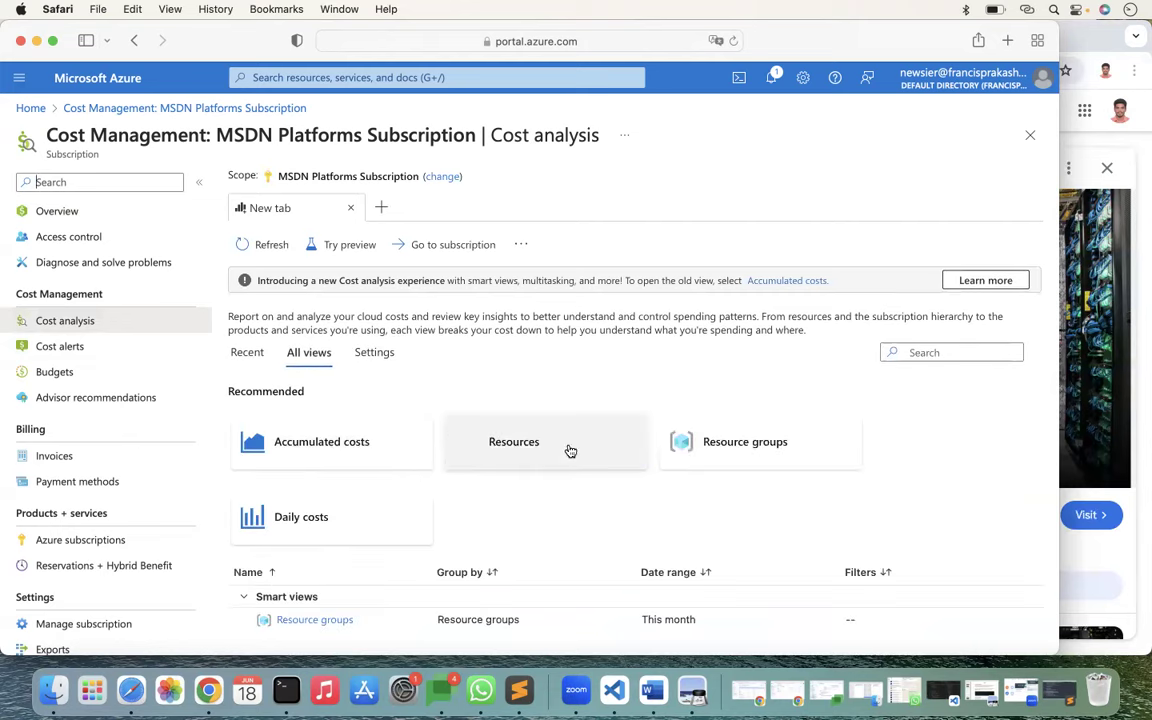
scroll(568, 450, "down", 4)
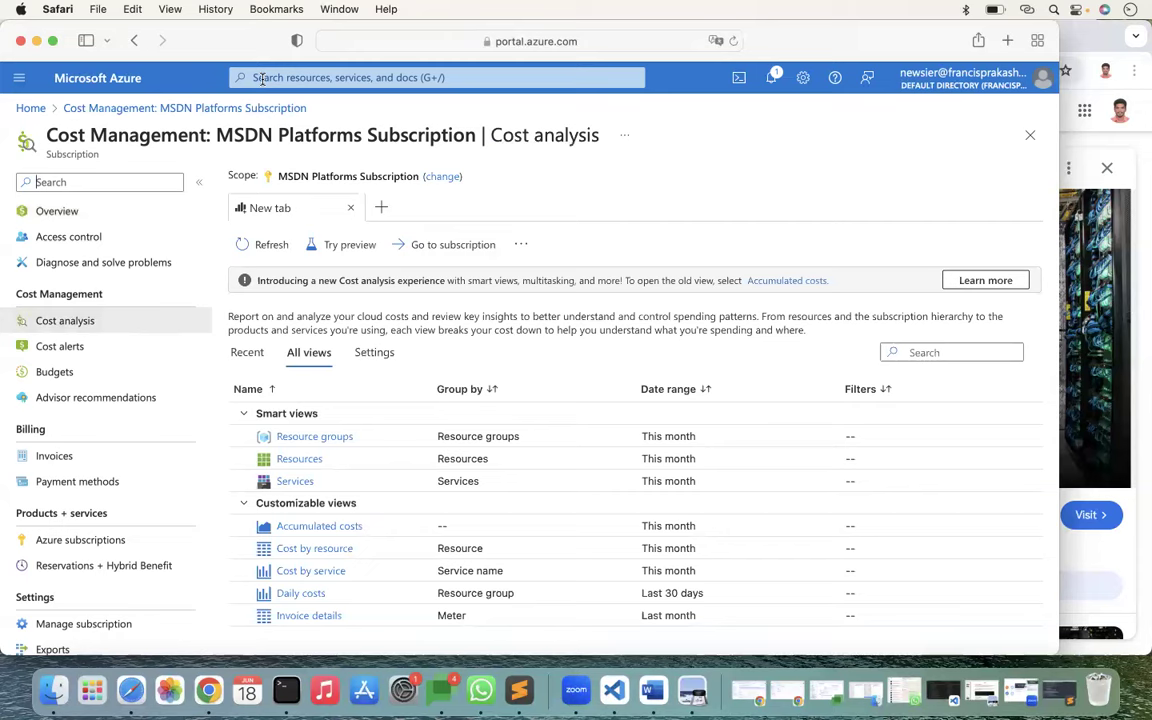
left_click(31, 109)
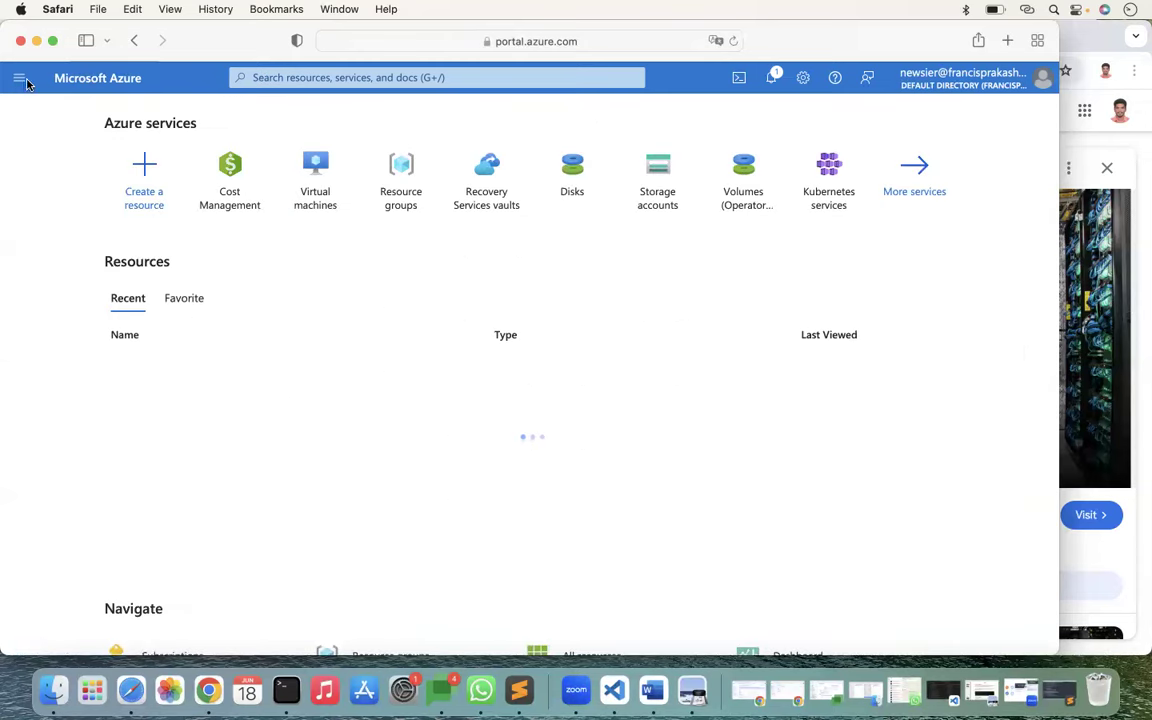
Step: Expand the portal's navigation menu to show the favorite services
left_click(20, 80)
left_click(20, 80)
left_click(20, 80)
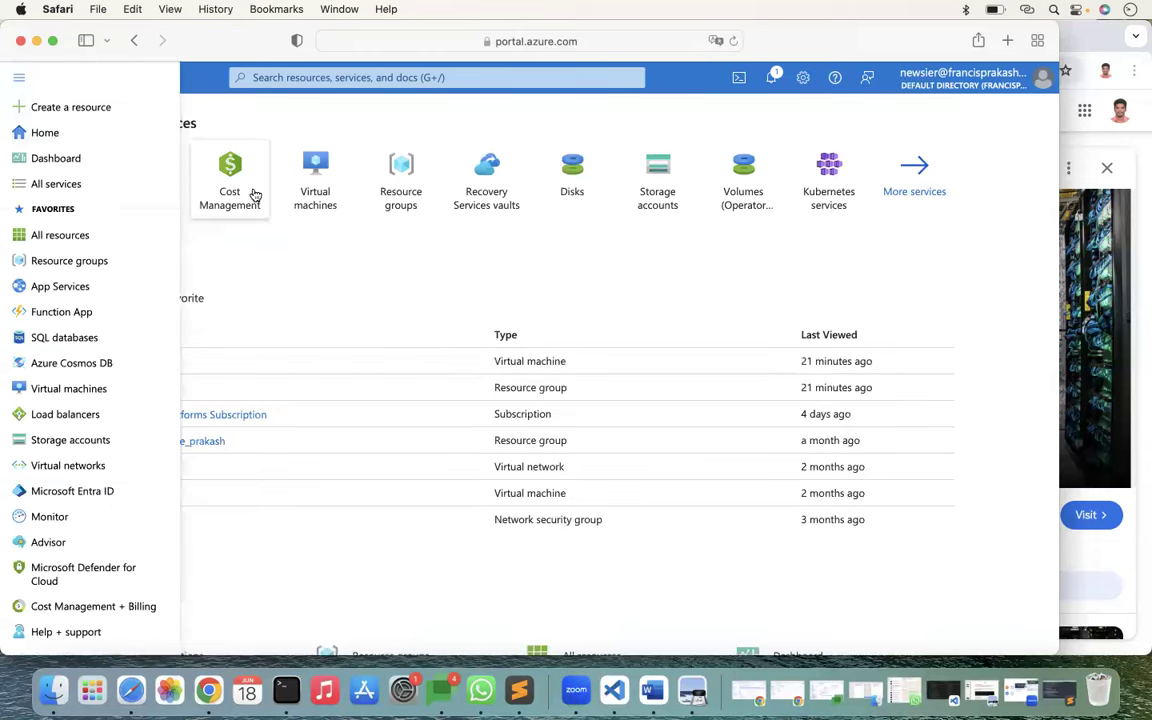
mouse_move(284, 215)
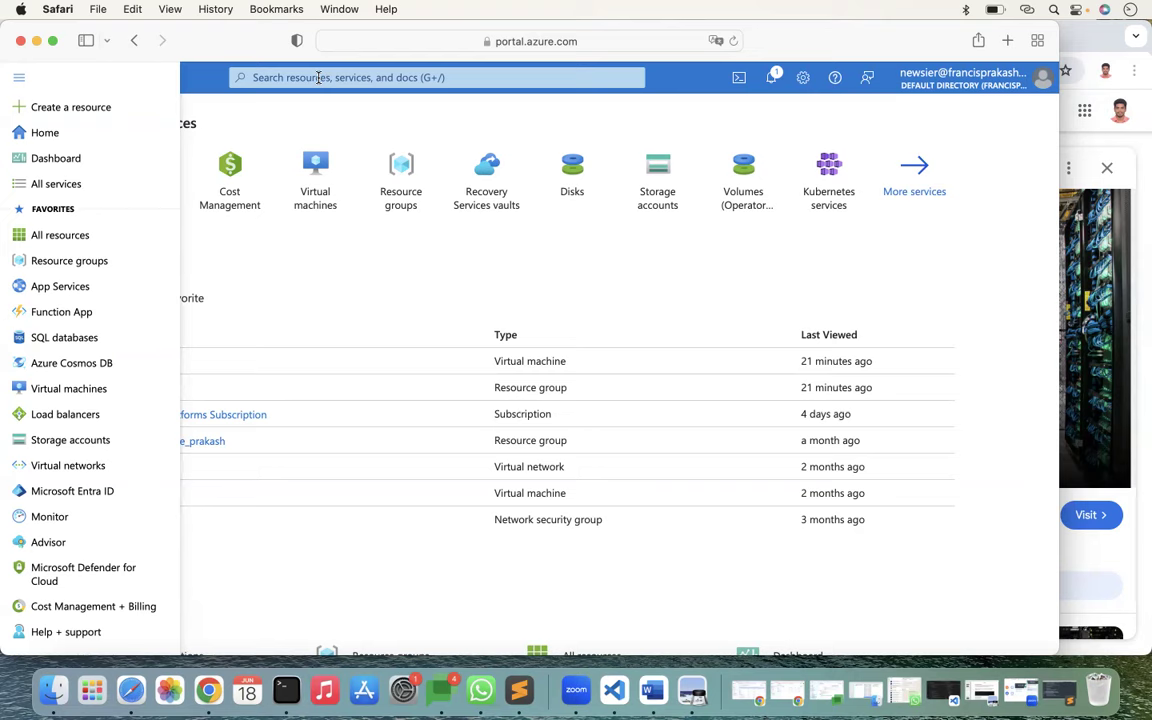
Step: Switch to the course outline in Sublime Text and highlight the Day 2 topics from creating a free Azure account to Azure Services
left_click(523, 689)
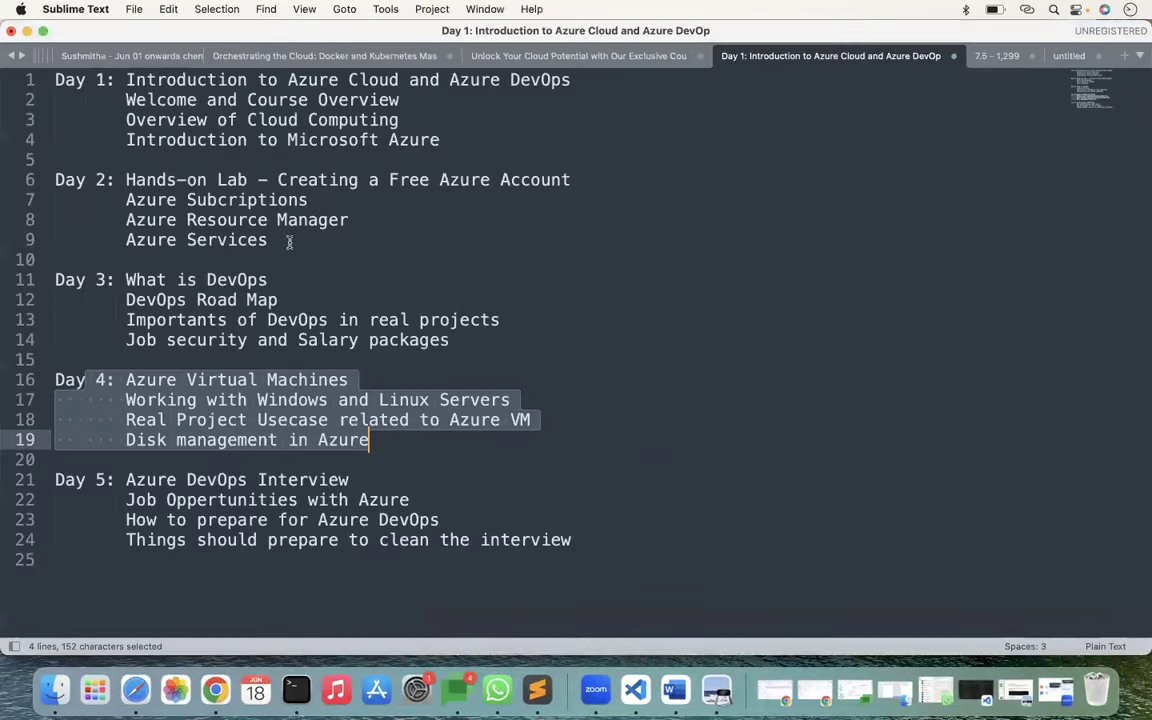
left_click_drag(257, 180, 310, 249)
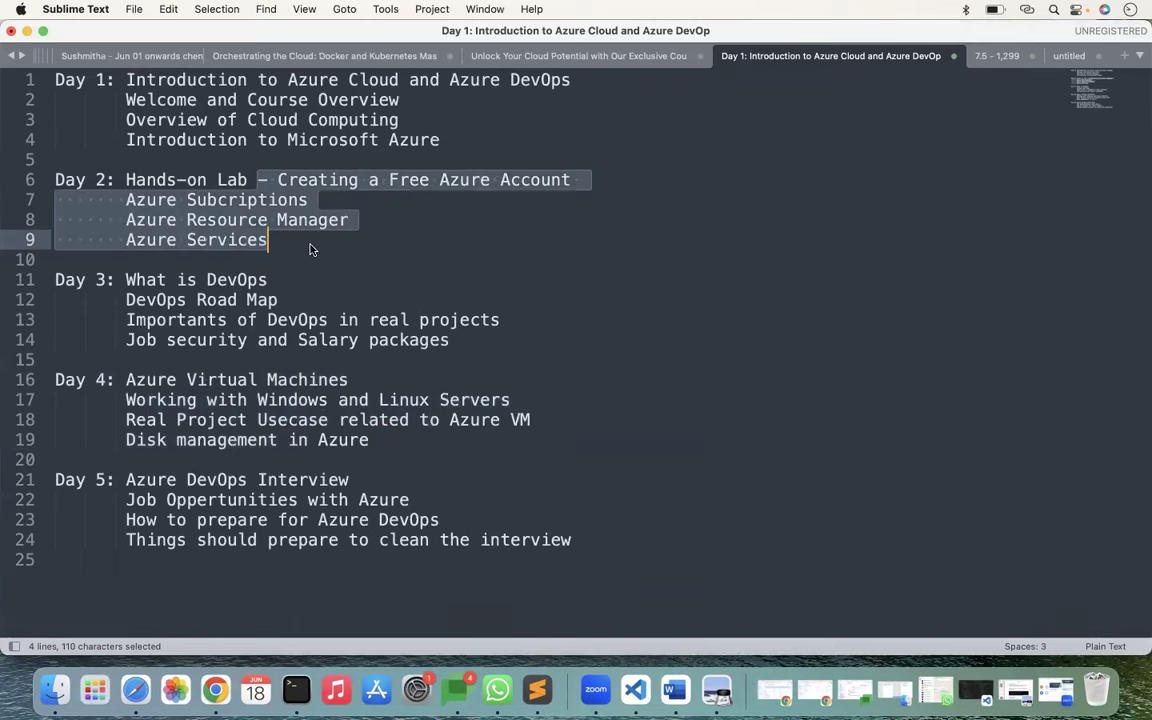
Step: Minimize Sublime Text and collapse the Azure portal's navigation menu
left_click(27, 31)
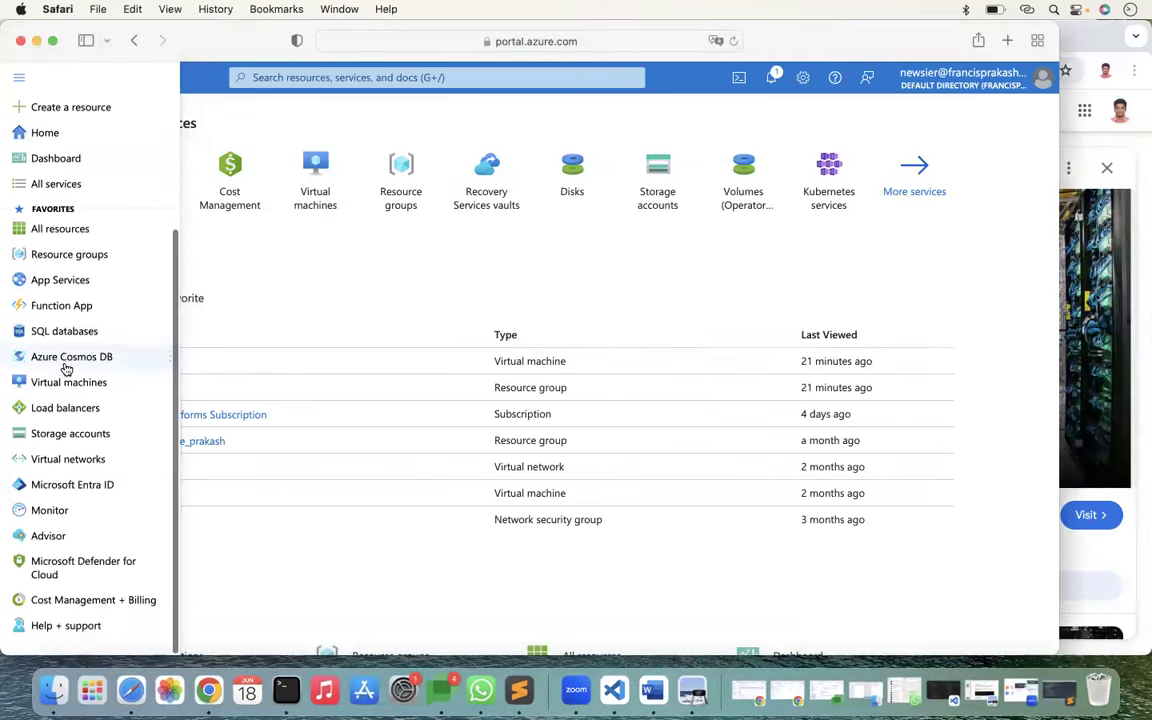
mouse_move(65, 368)
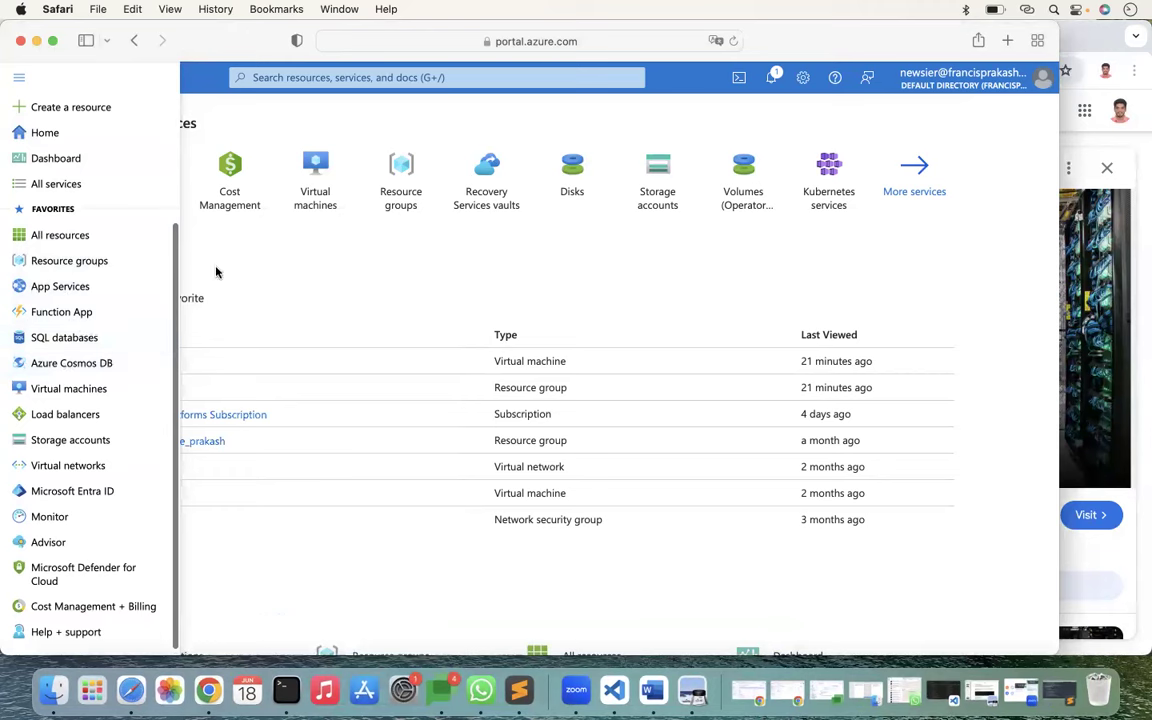
left_click(19, 78)
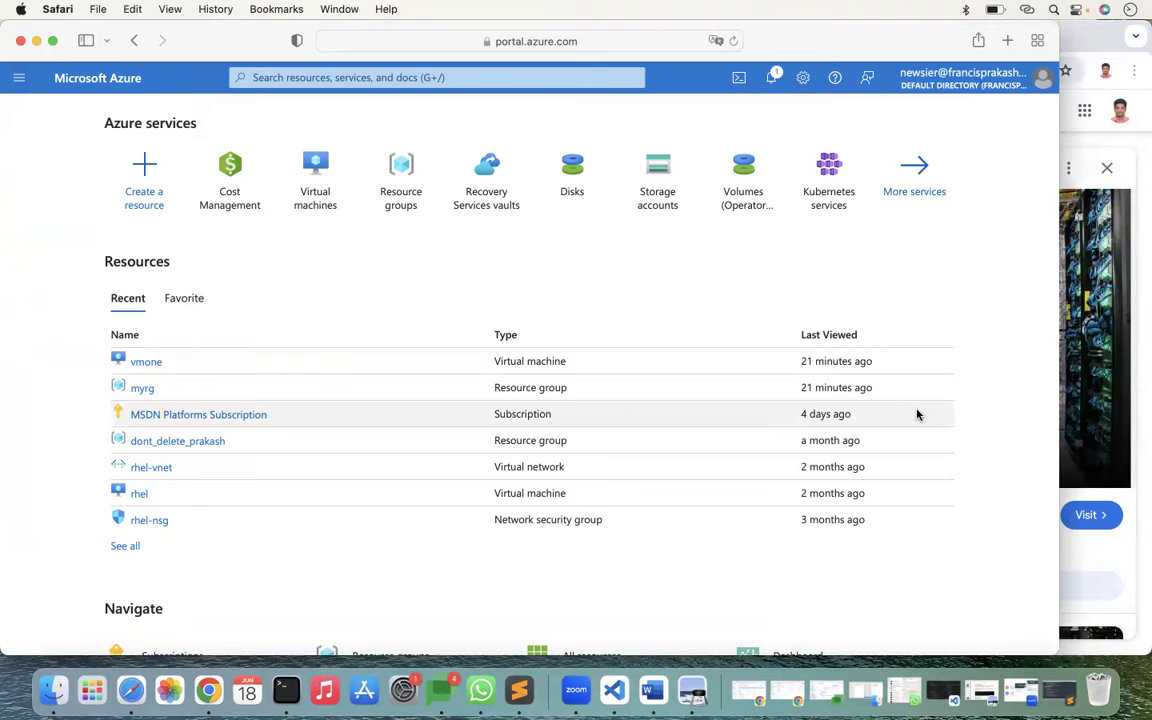
Step: Return to the Sublime Text outline and highlight the Day 1 "Introduction to Microsoft Azure" topic and the Day 2 "Hands-on Lab" heading
left_click(520, 690)
left_click(402, 99)
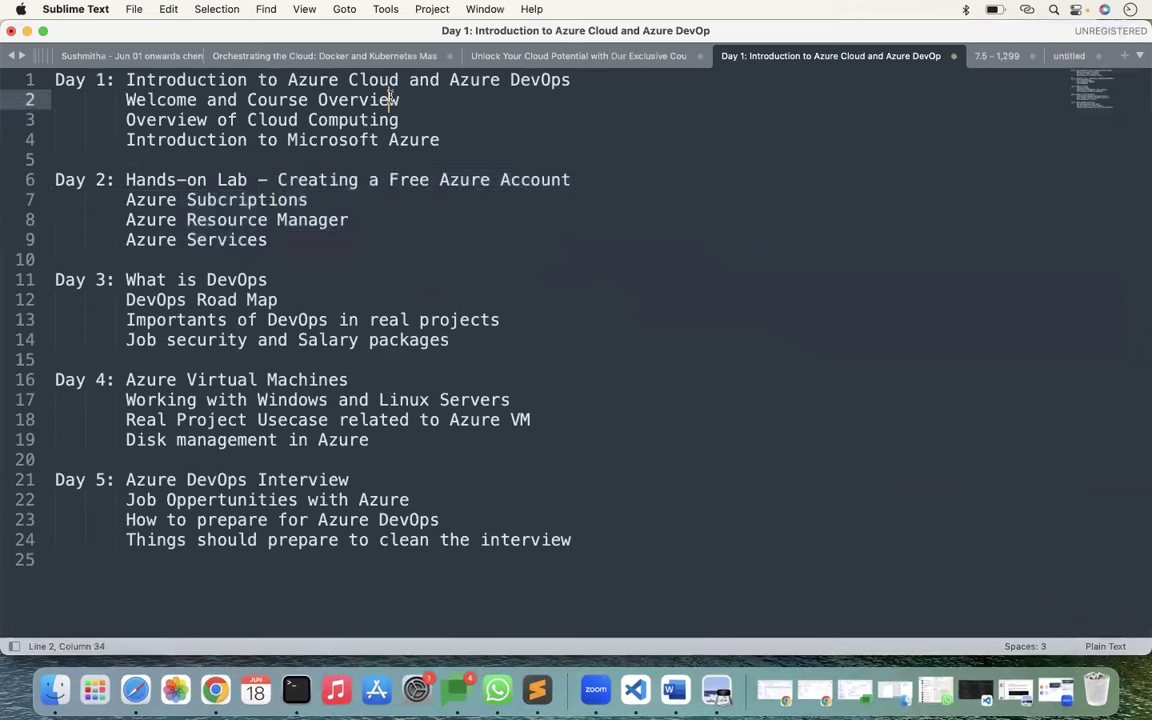
left_click_drag(402, 99, 369, 121)
left_click(160, 119)
left_click_drag(444, 140, 185, 141)
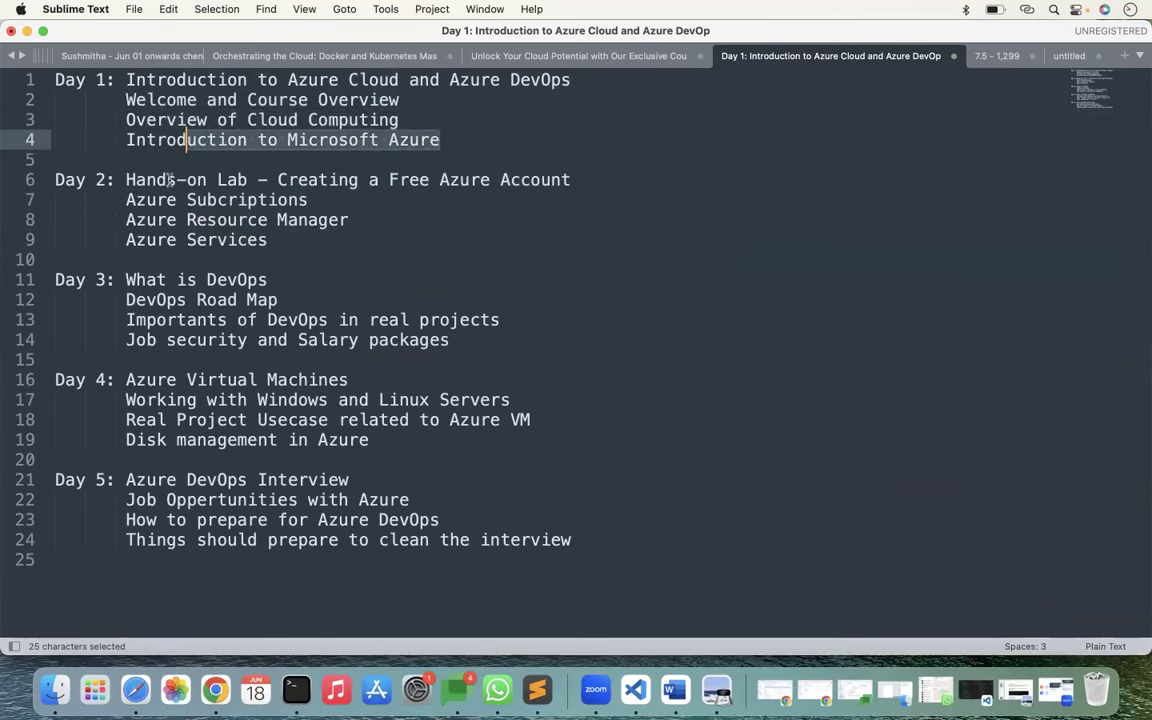
left_click_drag(146, 178, 249, 174)
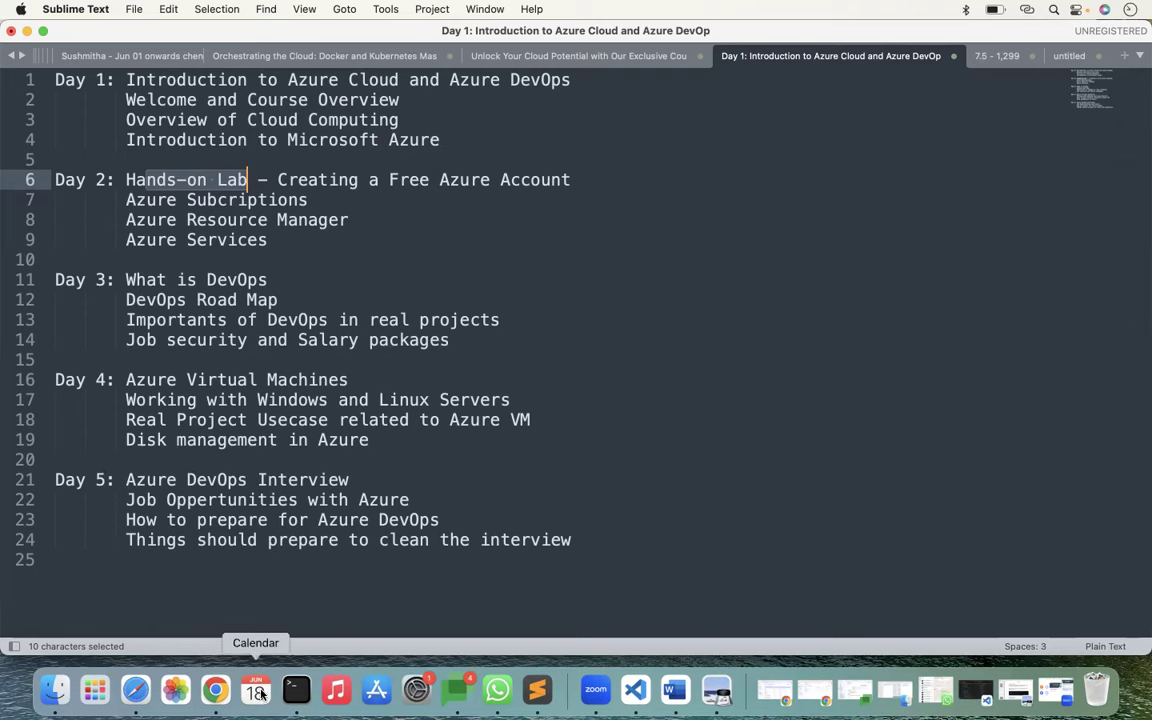
Step: Switch to the Azure portal in Safari and bring up the summary card of MSDN Platforms Subscription in the recent resources
left_click(135, 690)
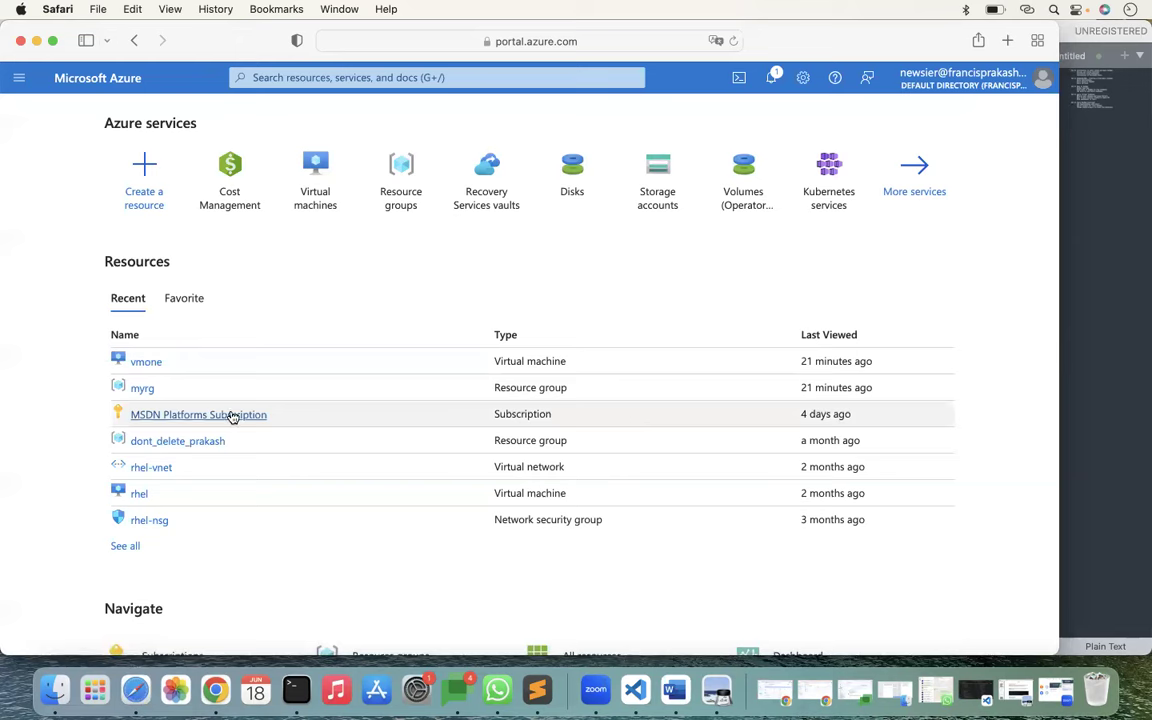
mouse_move(237, 417)
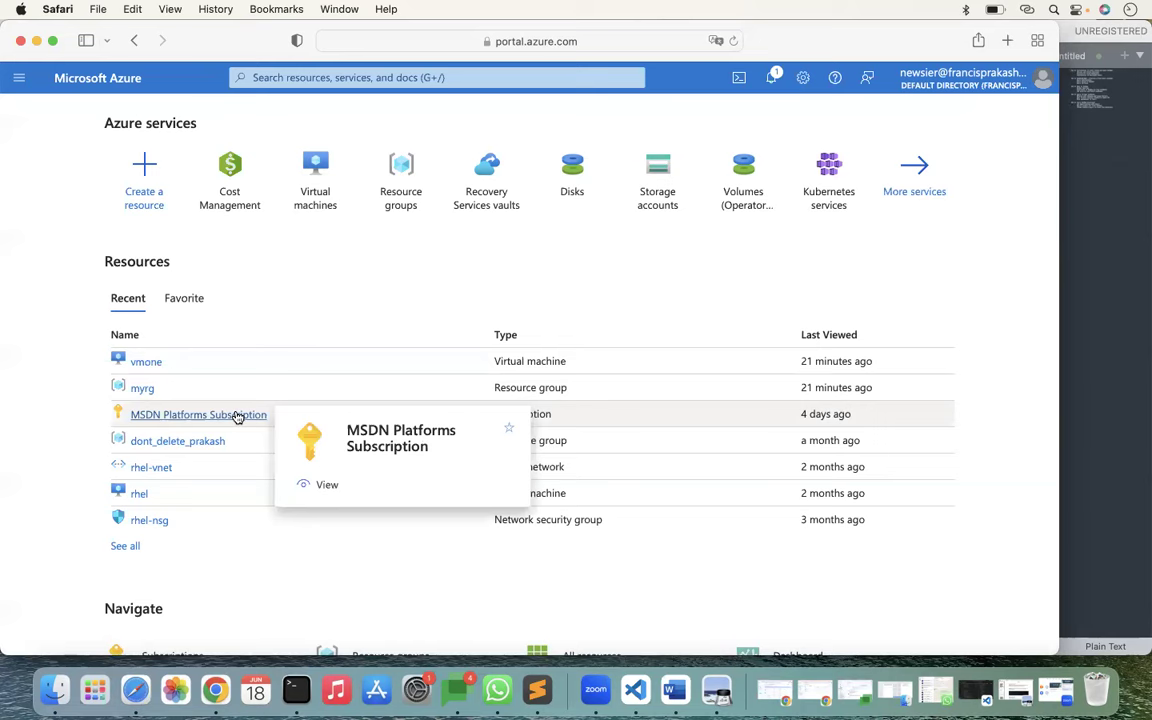